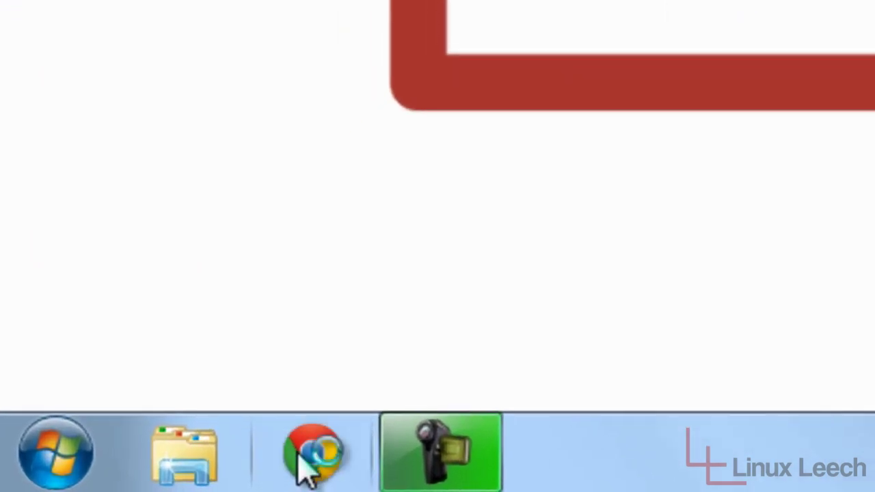
pyautogui.click(186, 460)
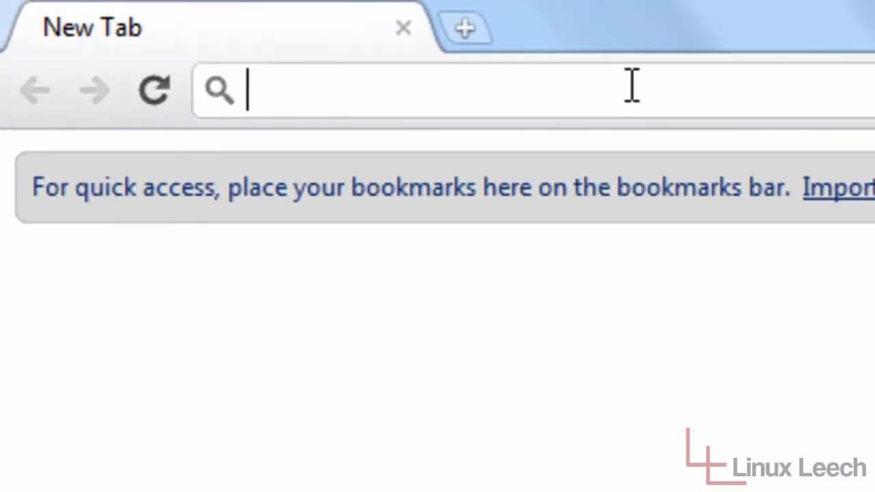
pyautogui.write('www.')
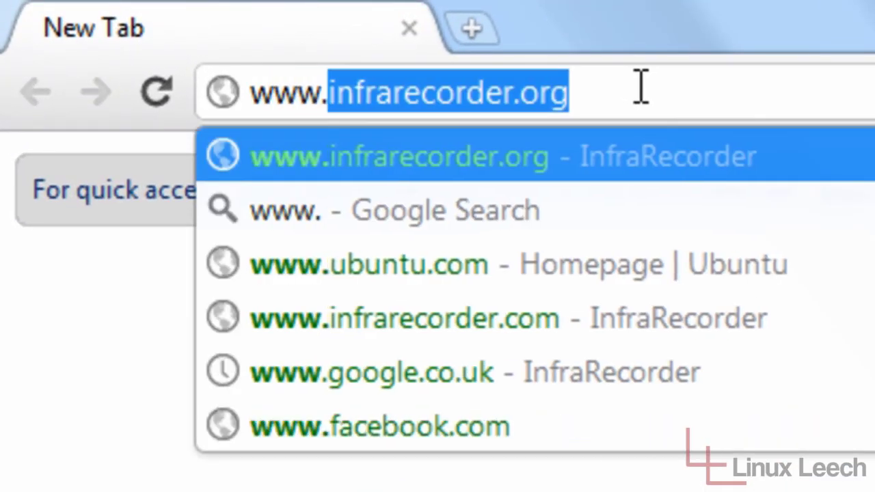
pyautogui.write('infrarecor')
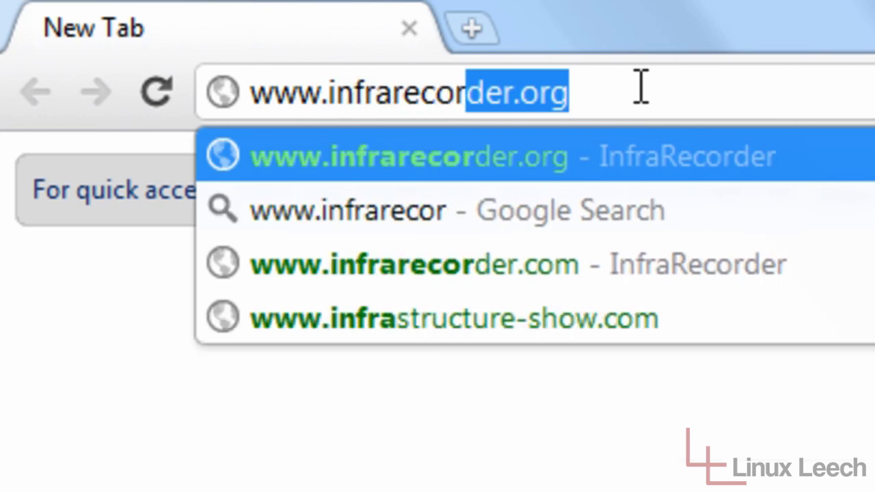
pyautogui.write('der.o')
pyautogui.press('Return')
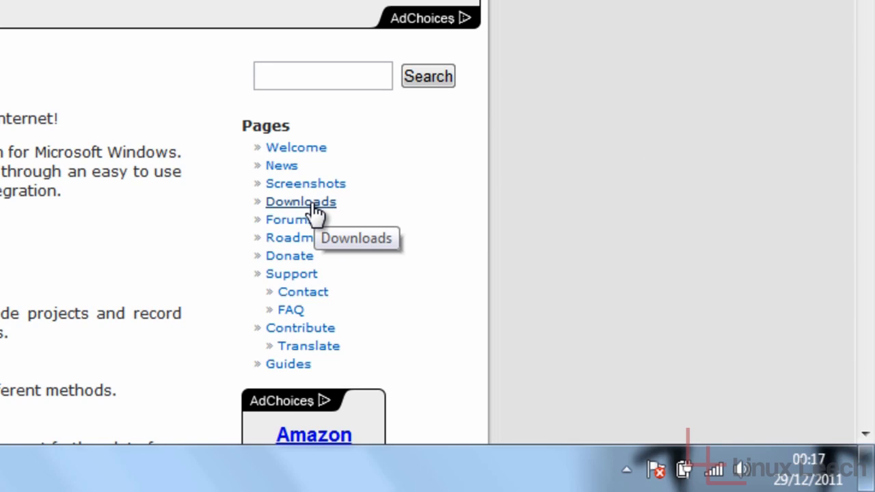
pyautogui.click(319, 207)
pyautogui.scroll(-2, 382, 239)
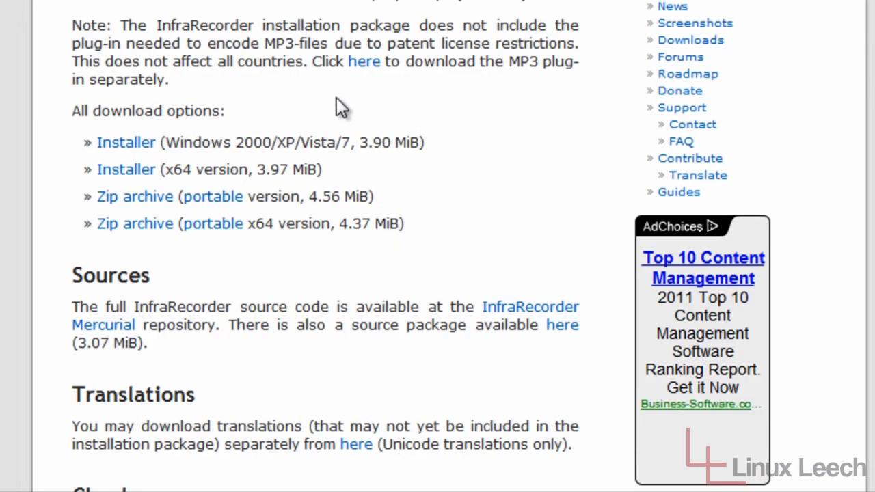
# Save the ir052.exe Windows installer to the Desktop
pyautogui.click(127, 149)
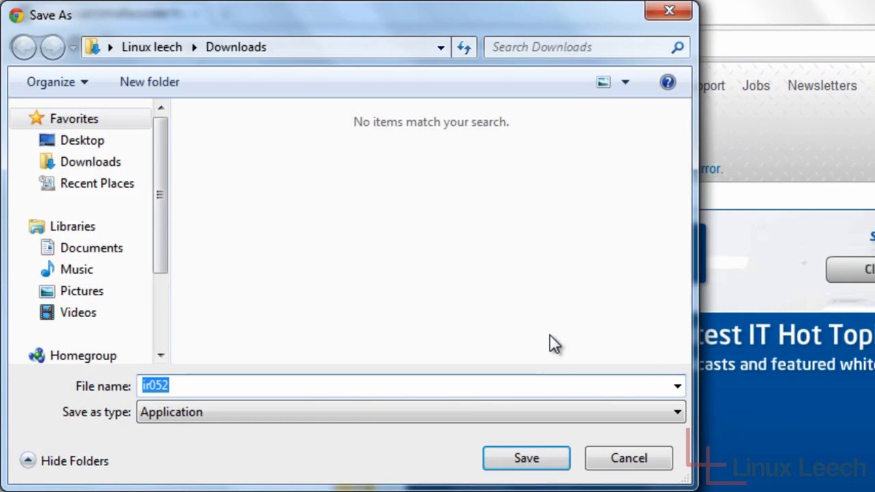
pyautogui.click(123, 145)
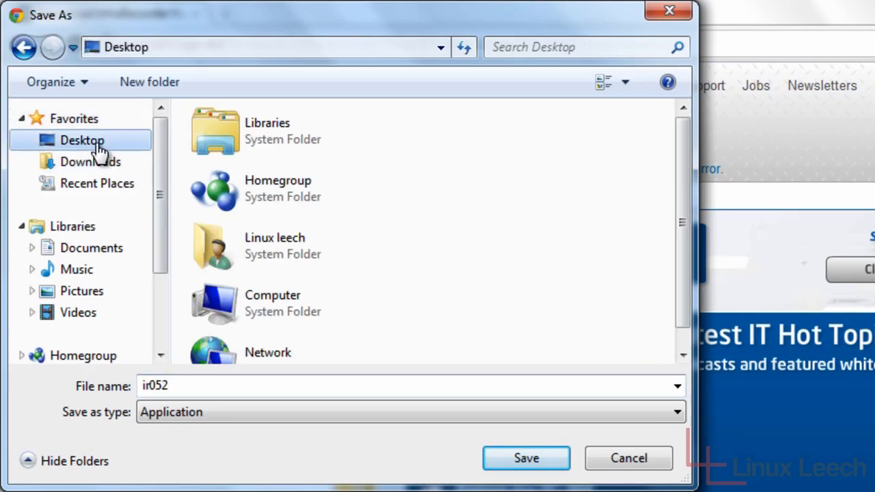
pyautogui.click(518, 457)
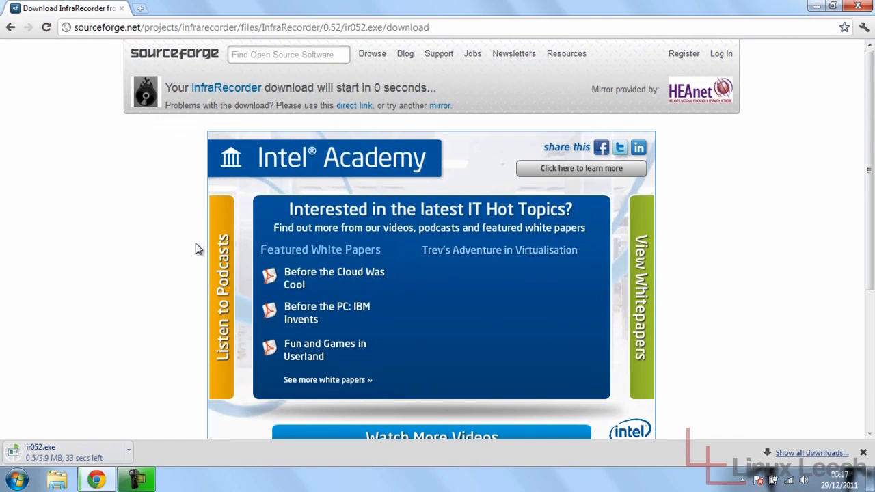
pyautogui.click(138, 11)
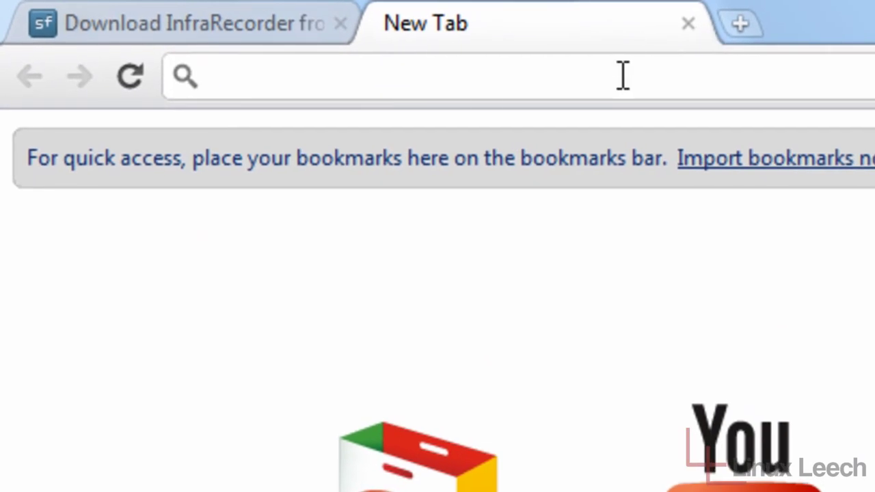
pyautogui.write('www.')
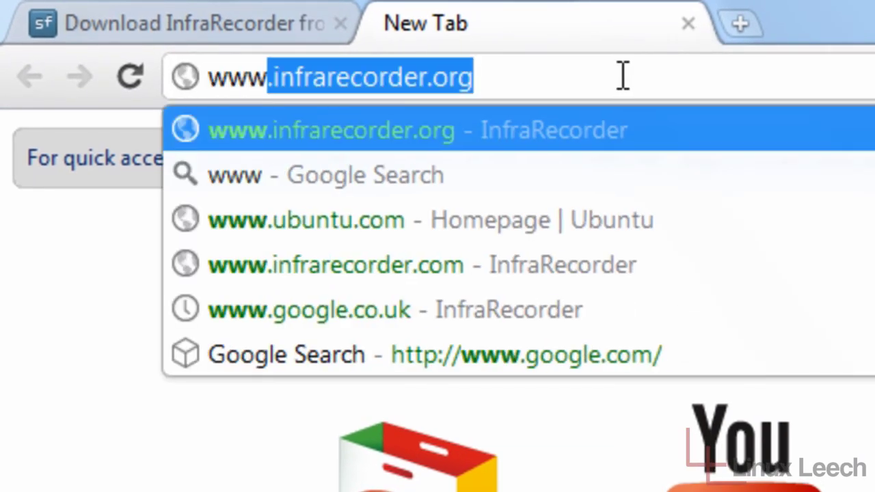
pyautogui.write('ubu')
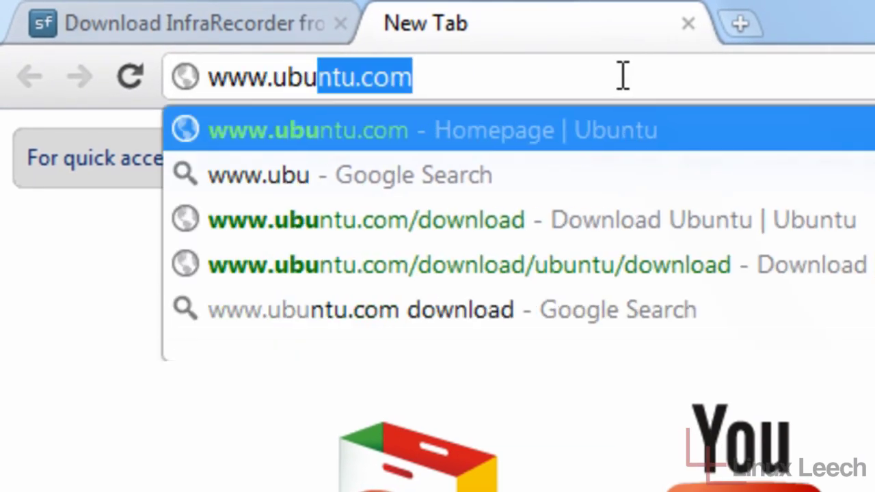
pyautogui.write('ntu.com')
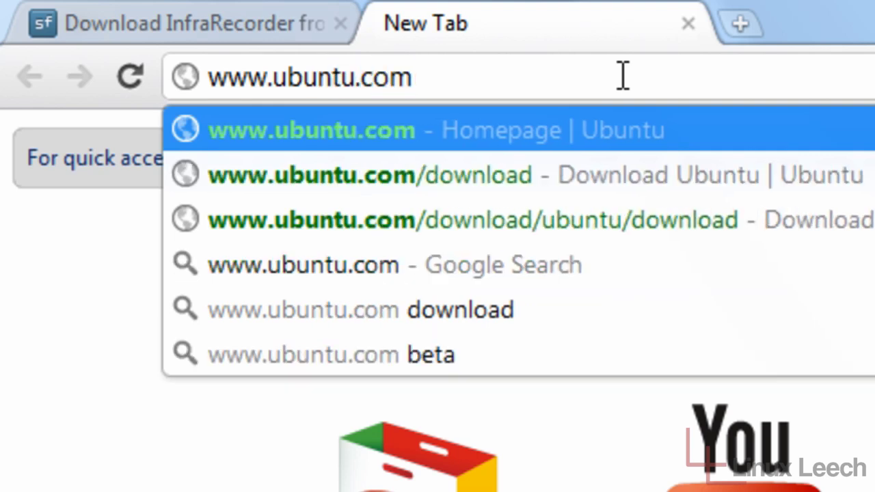
pyautogui.press('Return')
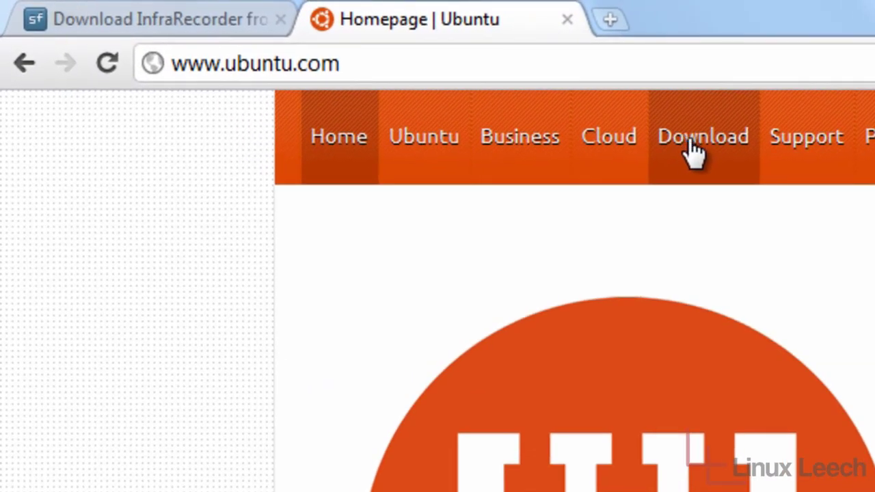
pyautogui.click(491, 108)
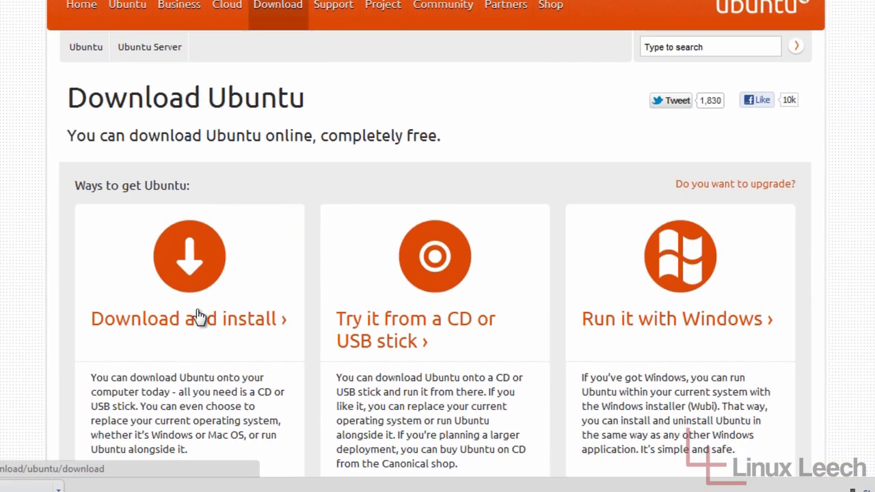
pyautogui.click(189, 263)
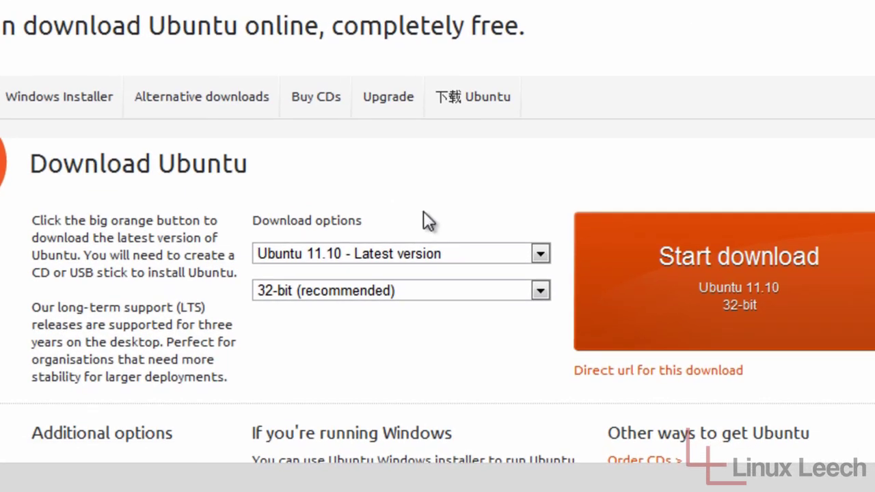
pyautogui.scroll(-3, 495, 179)
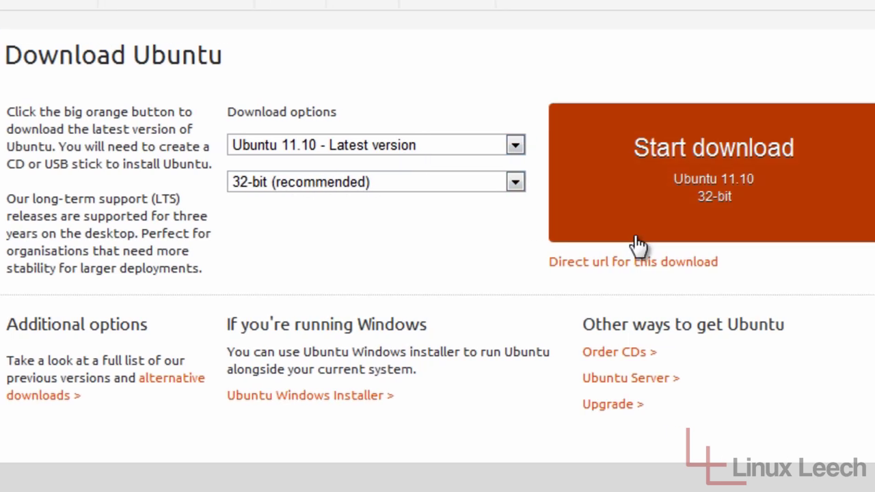
# Start the Ubuntu 11.10 32-bit ISO download and save it to the Desktop
pyautogui.click(581, 176)
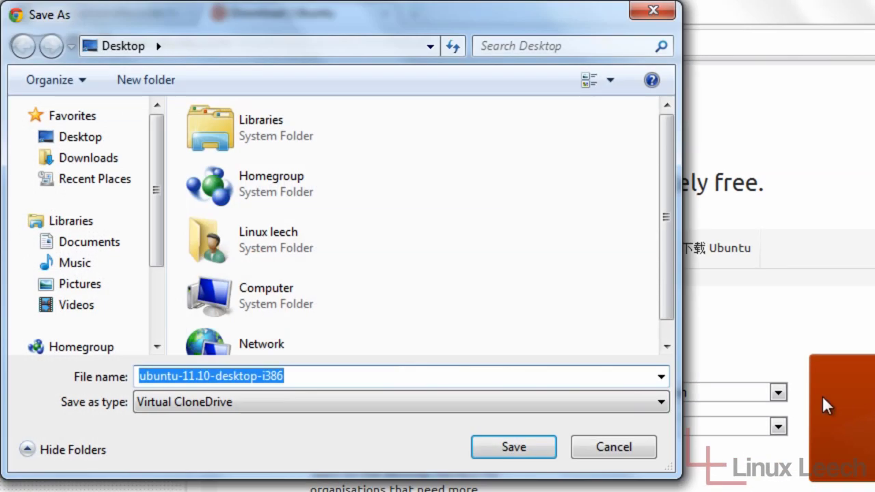
pyautogui.click(540, 444)
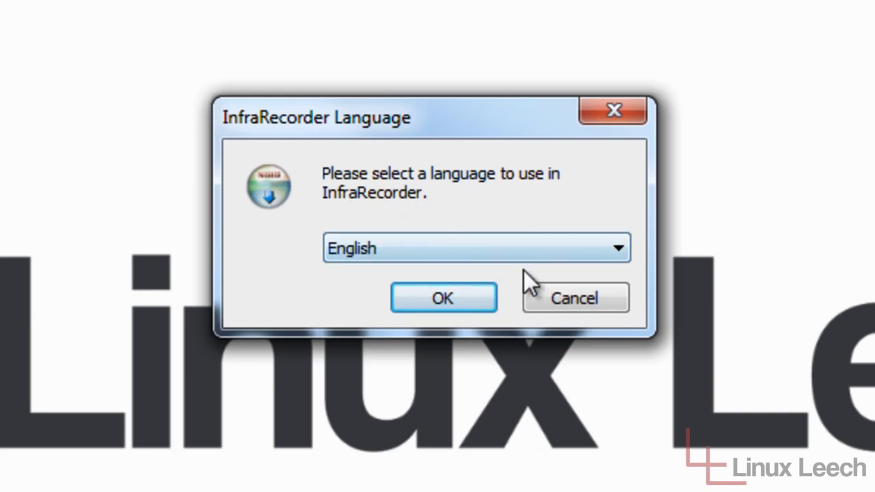
# Install InfraRecorder in English, accepting the GPL licence and keeping all components
pyautogui.click(463, 296)
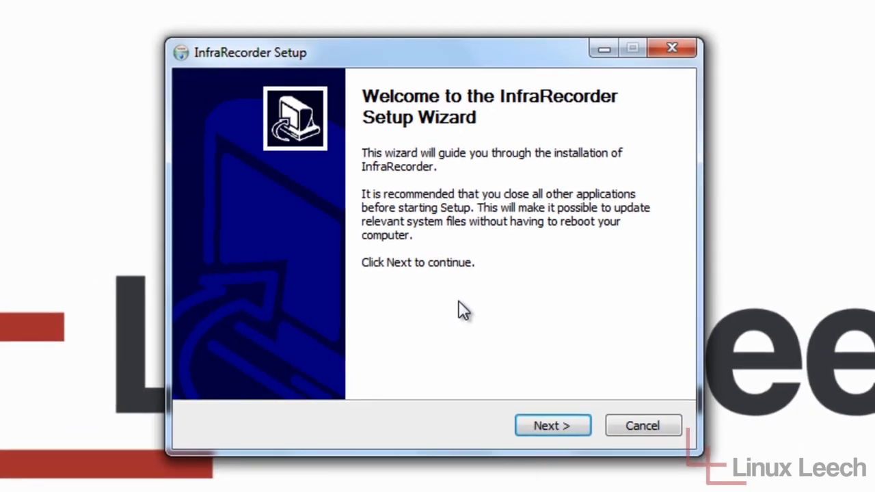
pyautogui.click(544, 421)
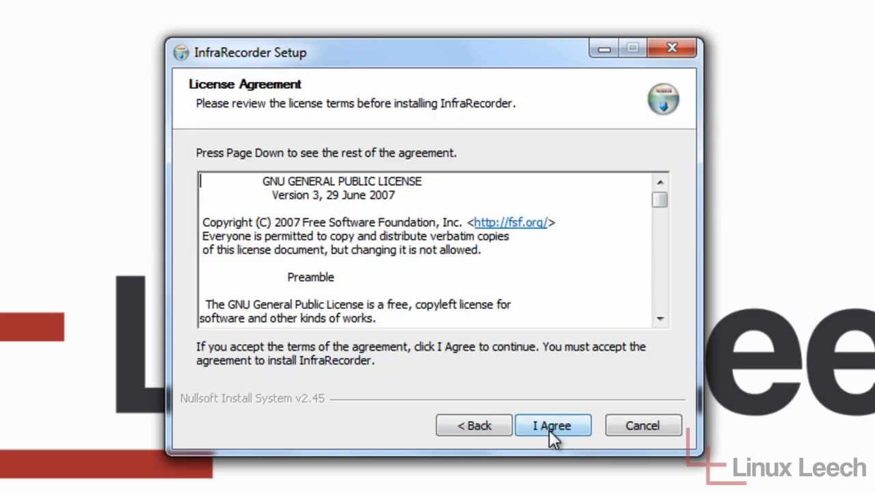
pyautogui.click(548, 429)
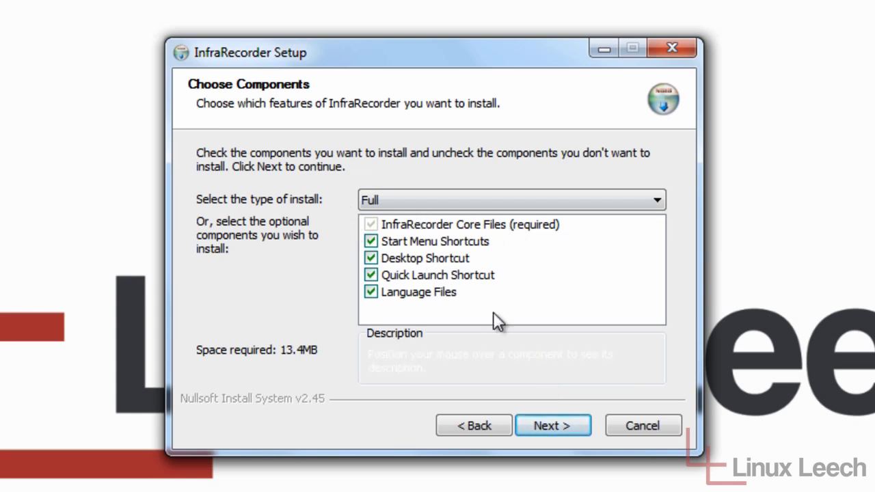
pyautogui.click(564, 428)
pyautogui.click(557, 424)
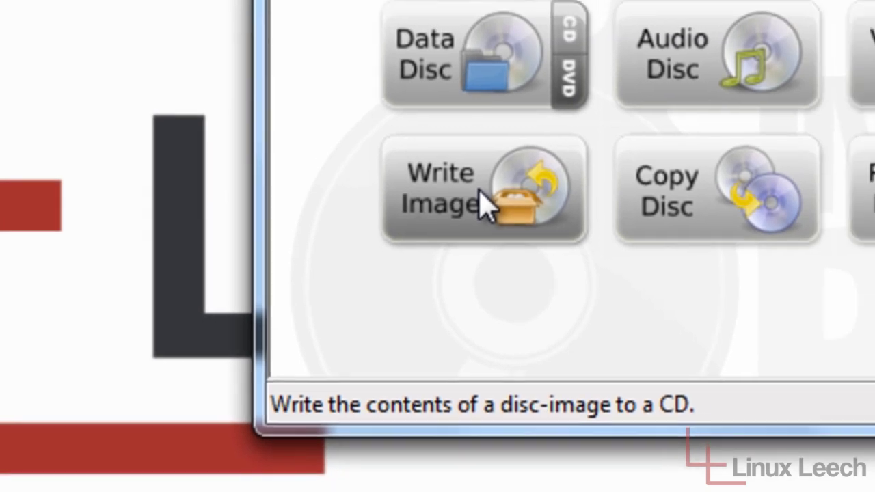
# Choose Write Image to pick a disc image from the Desktop
pyautogui.click(536, 187)
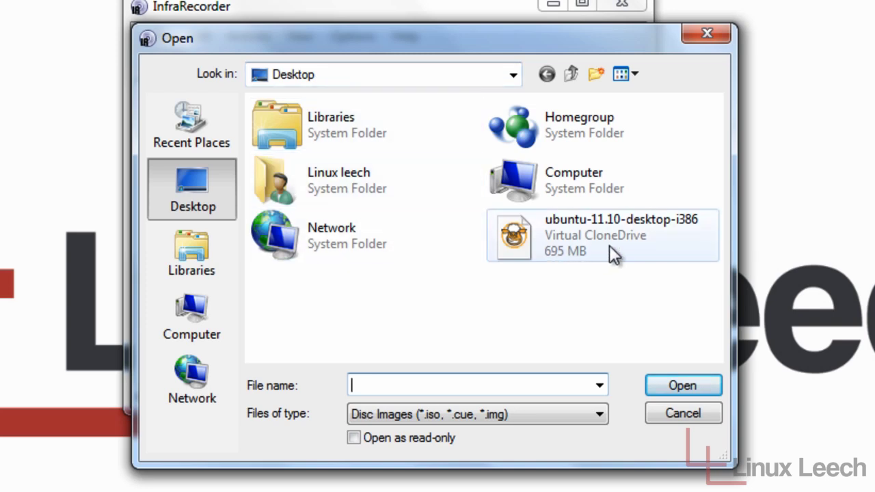
# Open ubuntu-11.10-desktop-i386.iso from the Desktop for burning
pyautogui.click(522, 239)
pyautogui.click(694, 386)
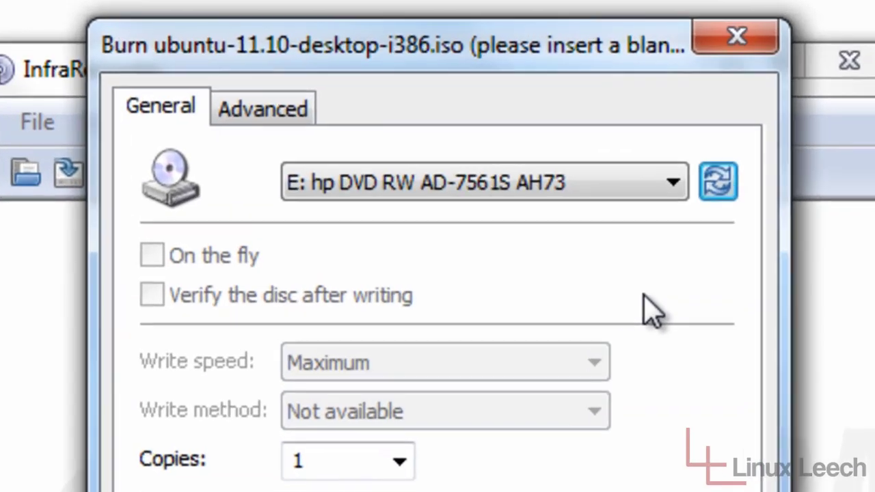
# Refresh drive E: to detect the blank disc and keep Copies at 1
pyautogui.click(574, 115)
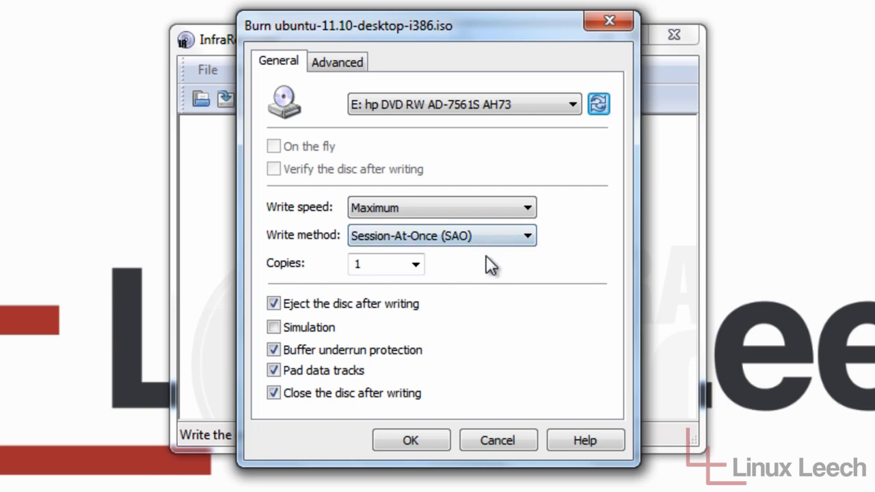
pyautogui.click(416, 267)
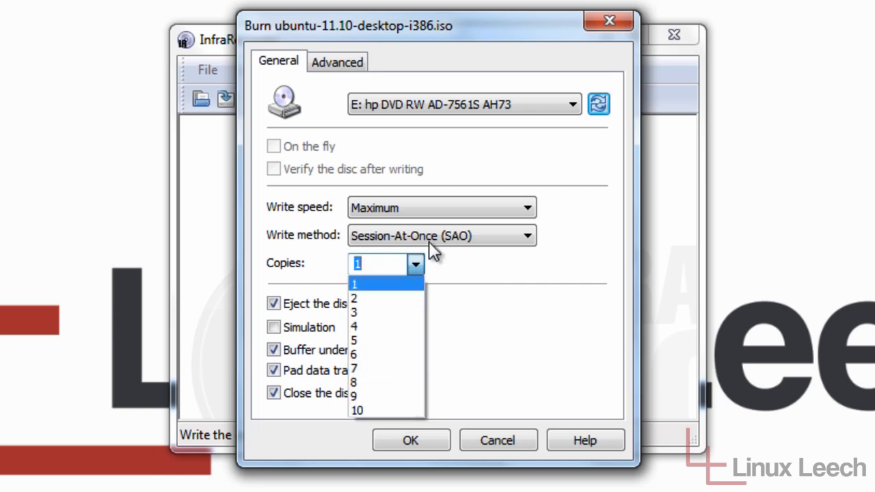
pyautogui.click(458, 266)
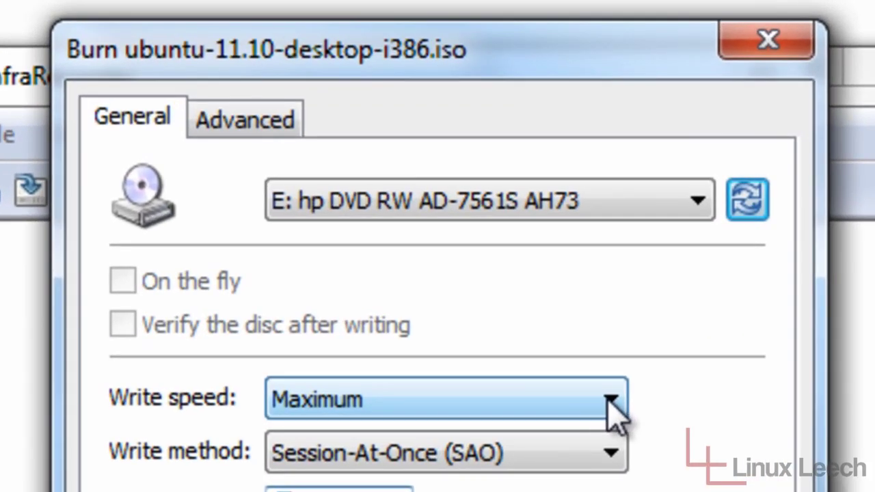
pyautogui.click(536, 230)
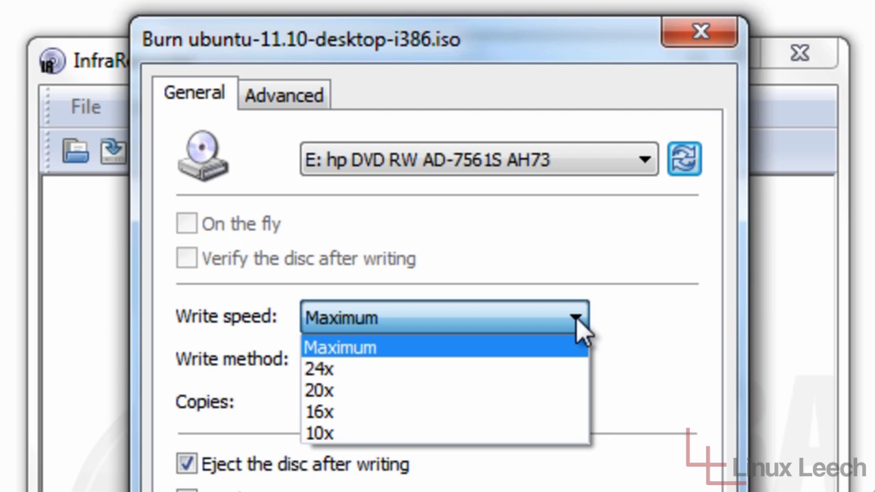
# Set the write speed to 16x and start burning the Ubuntu image
pyautogui.click(649, 314)
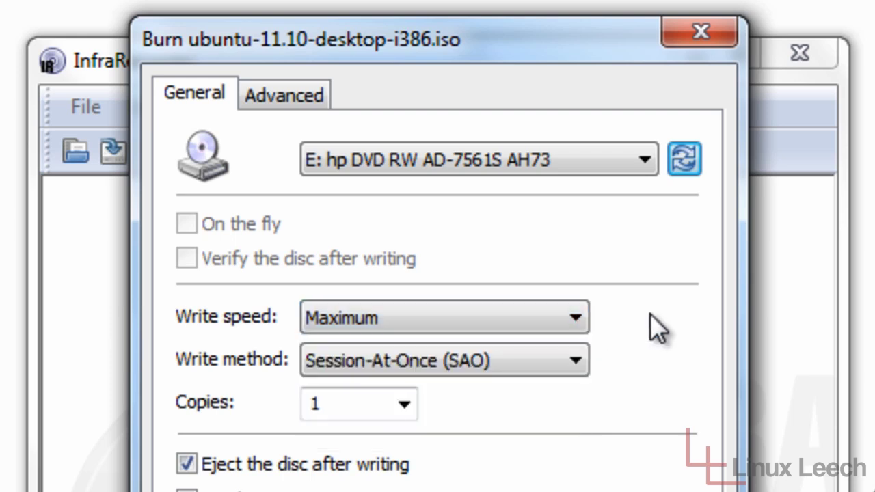
pyautogui.click(578, 317)
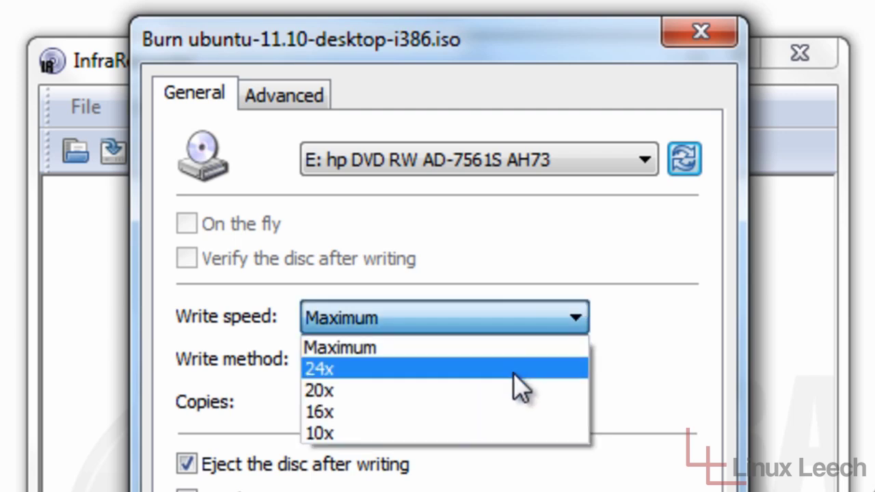
pyautogui.click(465, 411)
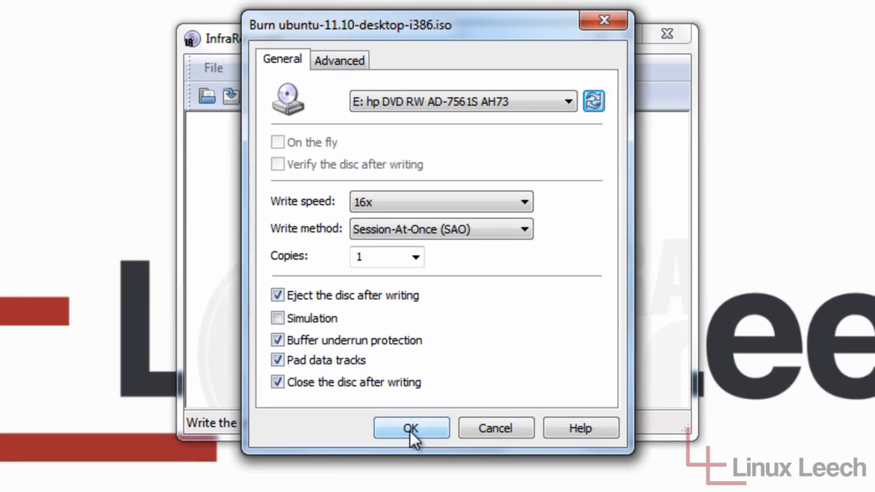
pyautogui.click(409, 430)
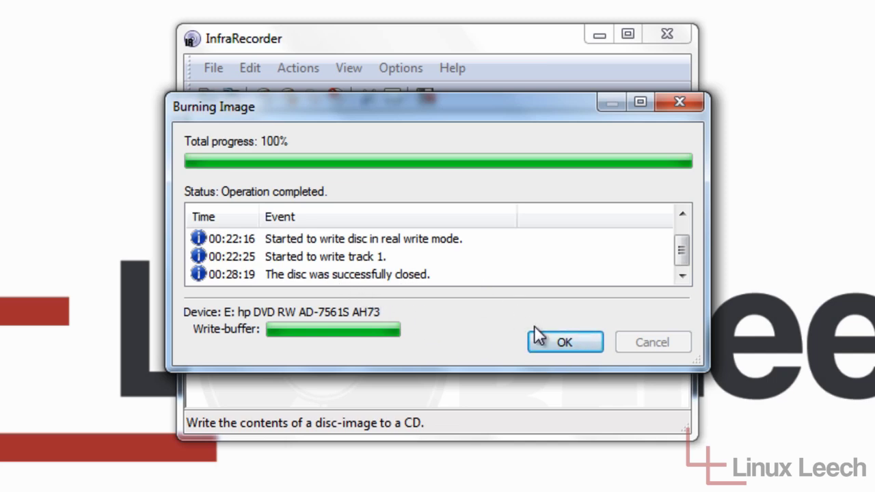
# Acknowledge the Burning Image report once it reaches 100%
pyautogui.click(557, 343)
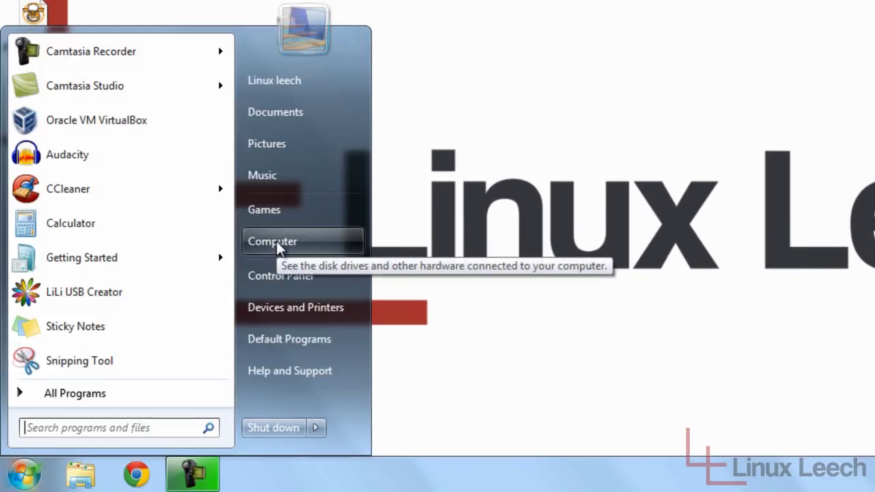
# Confirm drive E: lists the Install Ubuntu disc (0 bytes free of 695 MB) in Computer, then close it
pyautogui.click(276, 241)
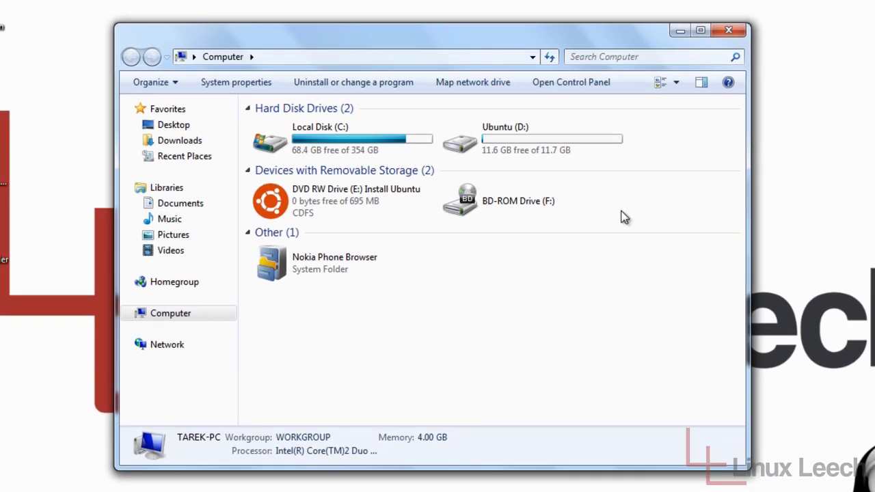
pyautogui.click(728, 31)
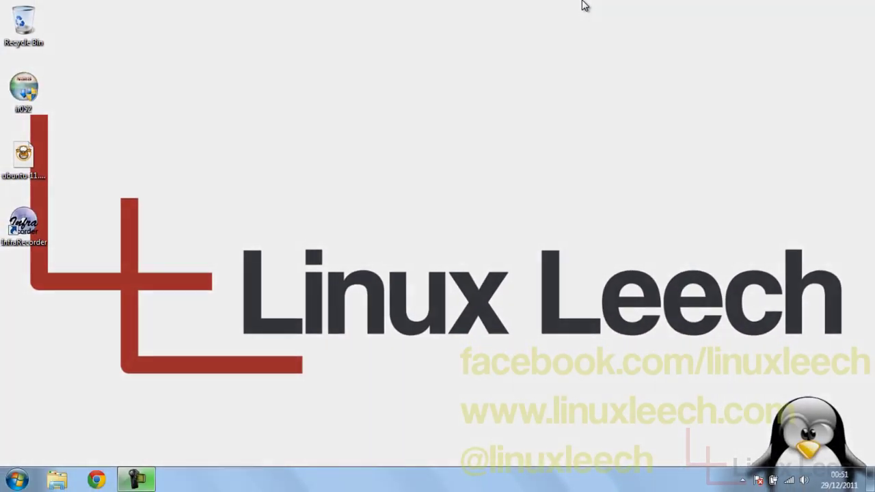